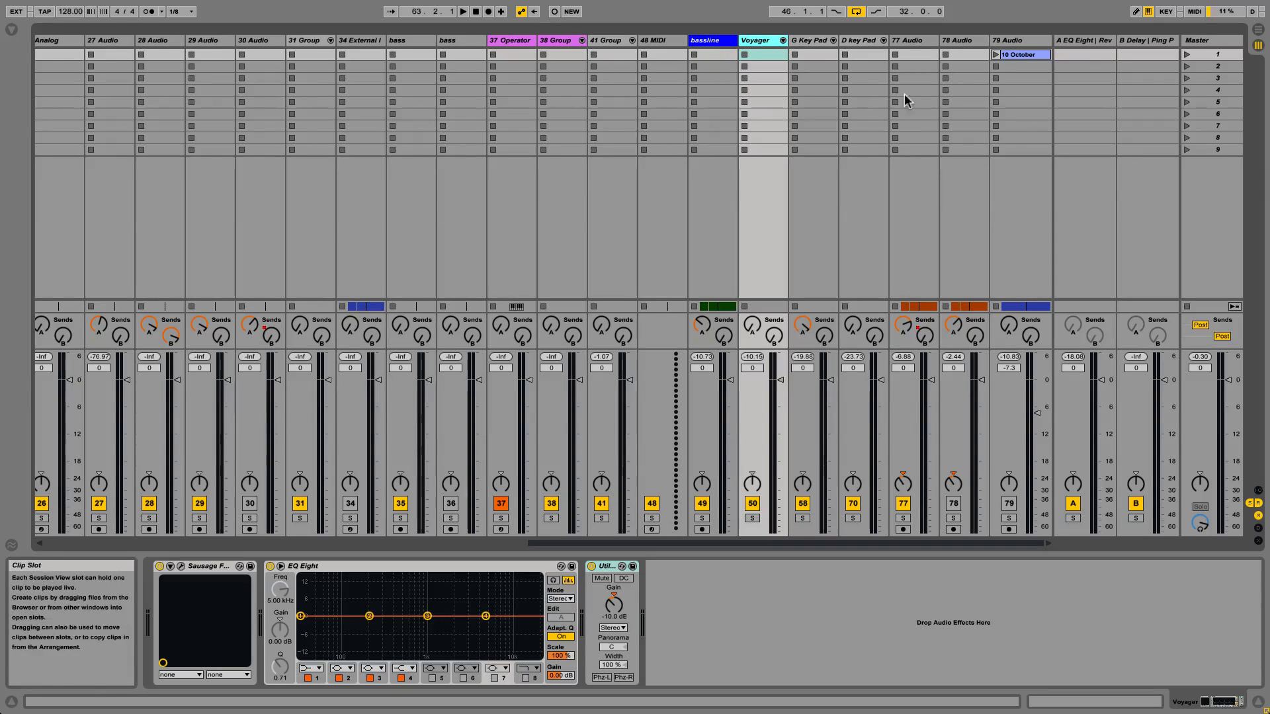
# Step: Review the effect chains of the G Key Pad, D key Pad and 77 Audio tracks
pyautogui.click(804, 40)
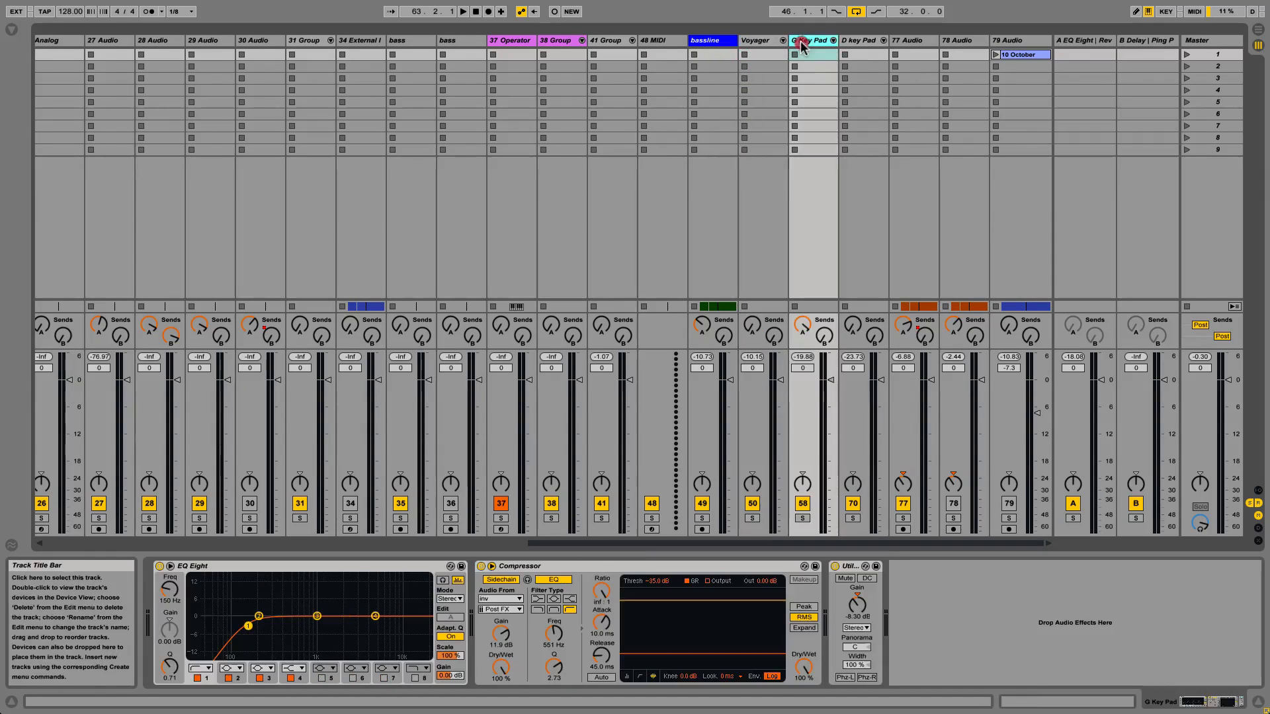
pyautogui.click(862, 40)
pyautogui.click(913, 40)
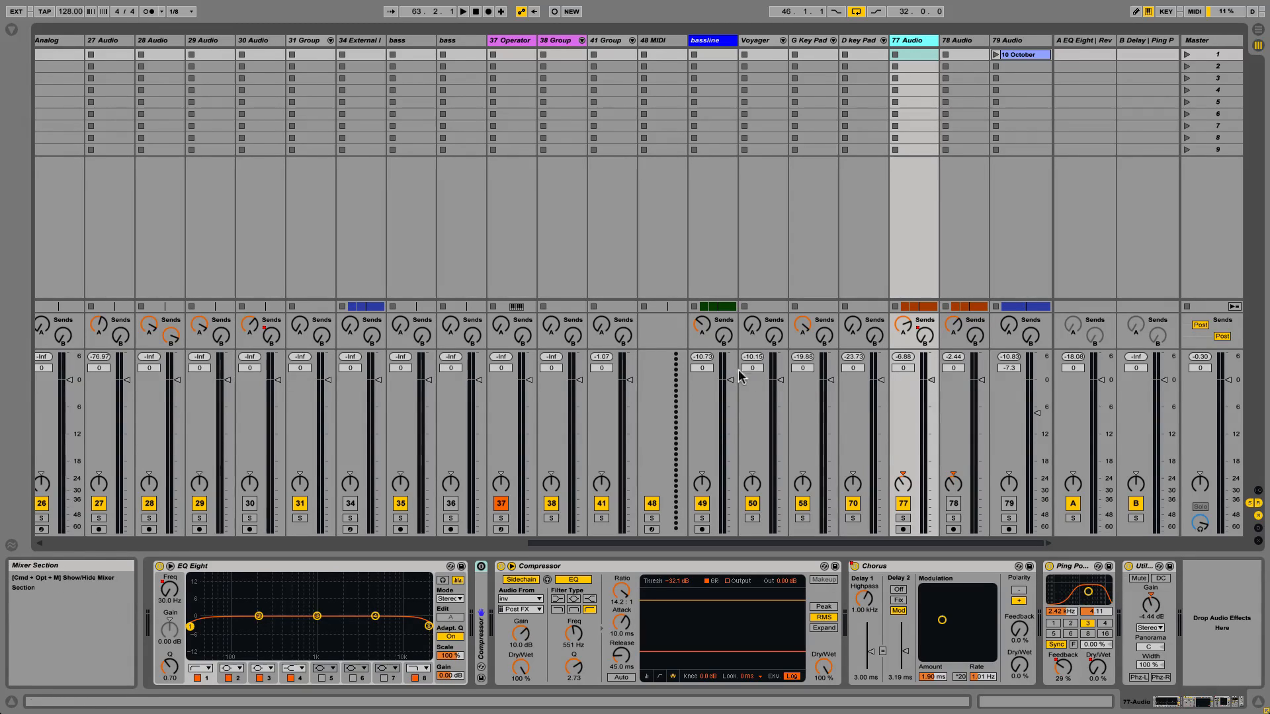
pyautogui.moveTo(692, 547); pyautogui.dragTo(636, 547)
pyautogui.moveTo(831, 381); pyautogui.dragTo(833, 415)
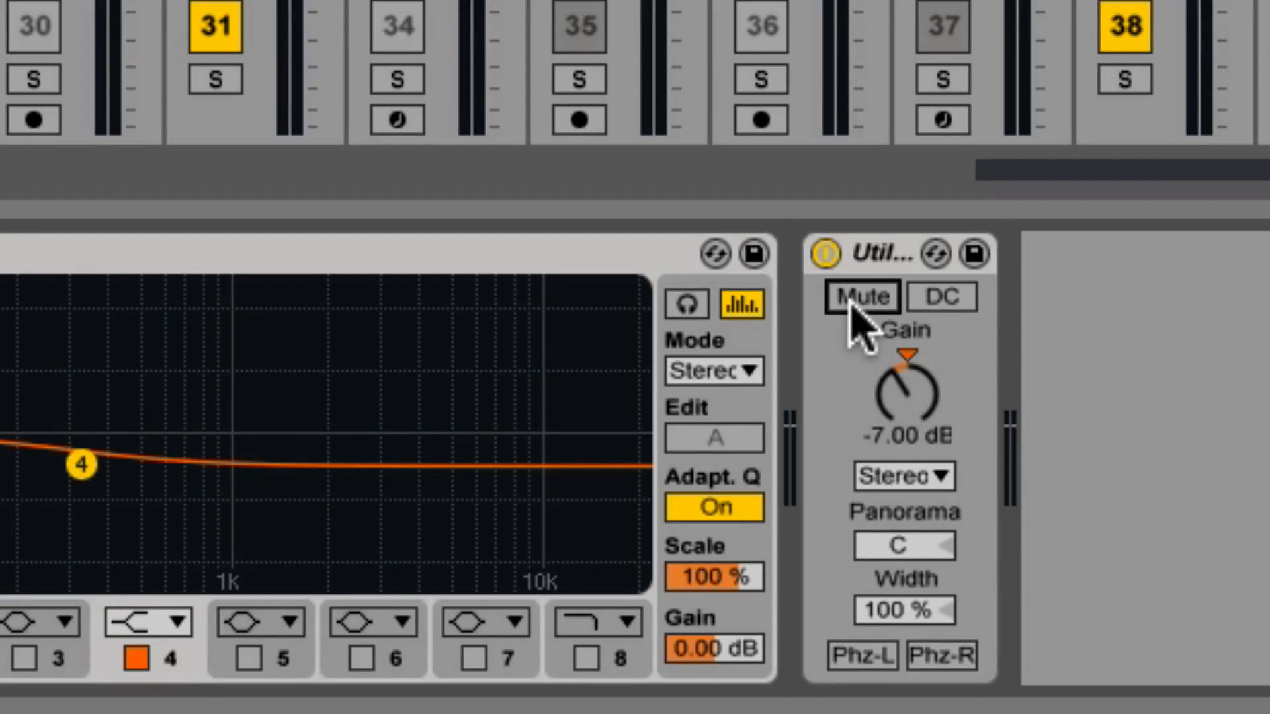
# Step: Audition the Utility's Mute during playback by switching it on and back off
pyautogui.press('space')
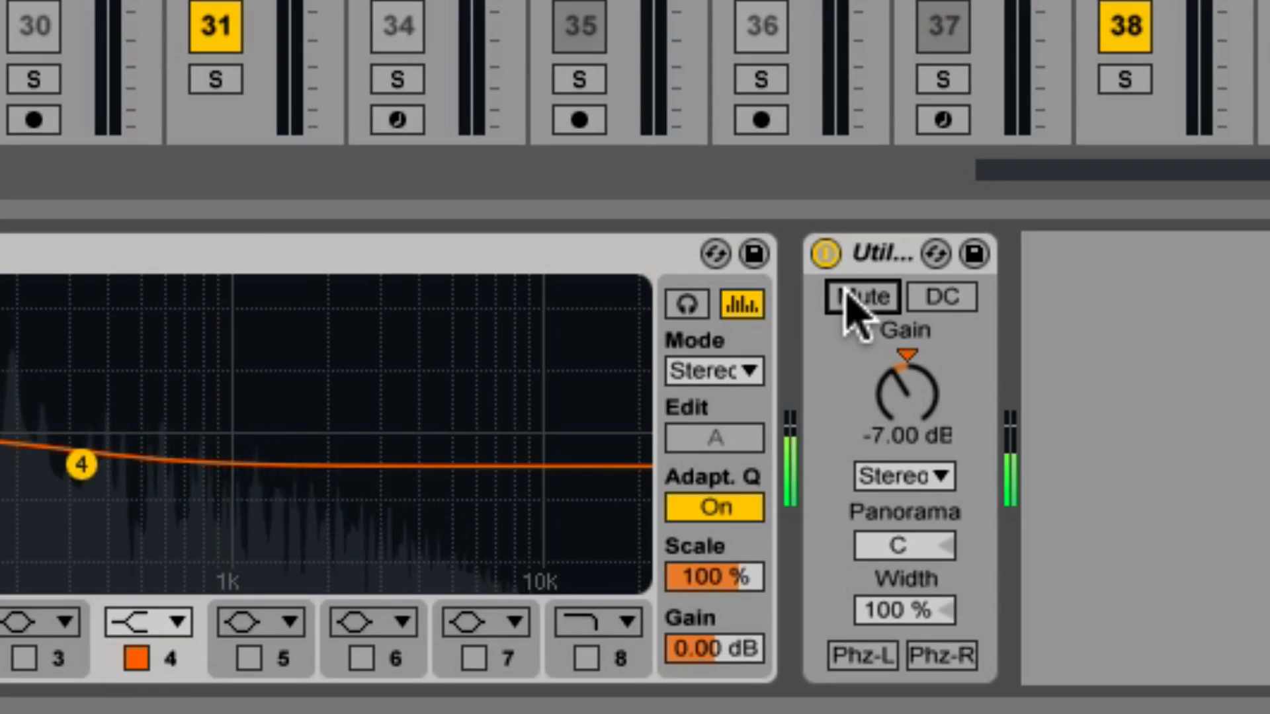
pyautogui.click(846, 294)
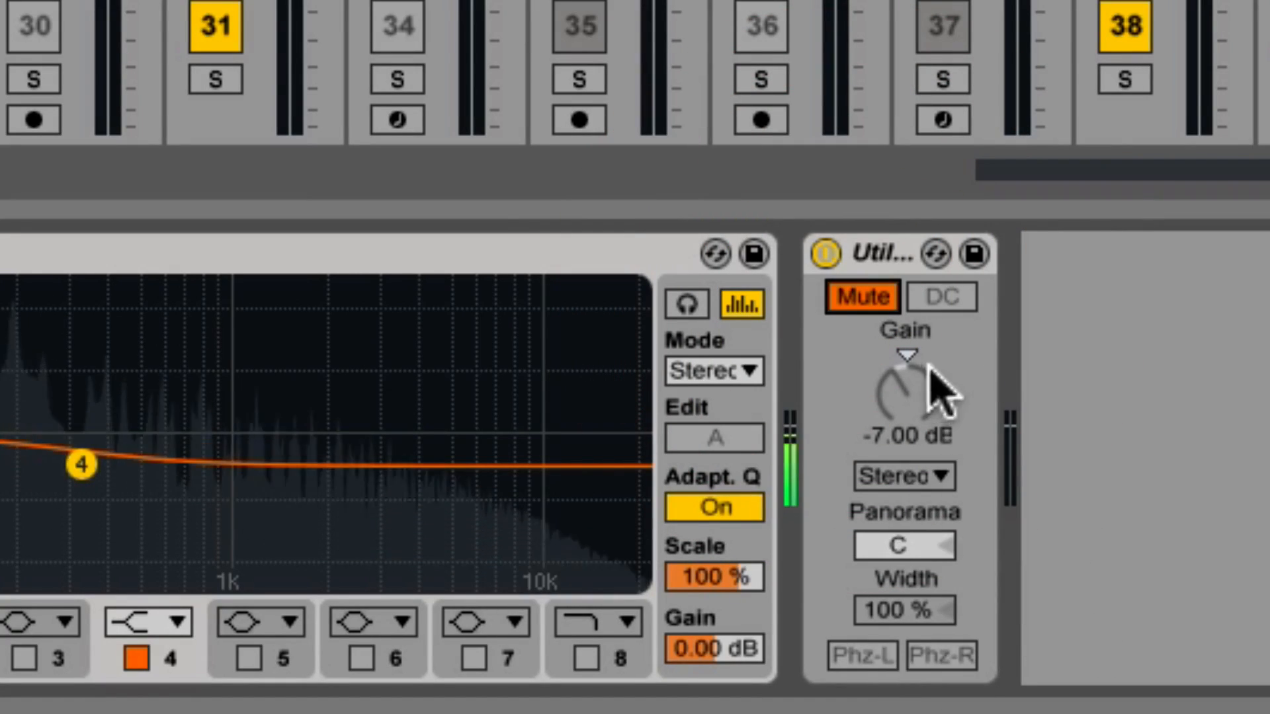
pyautogui.click(846, 300)
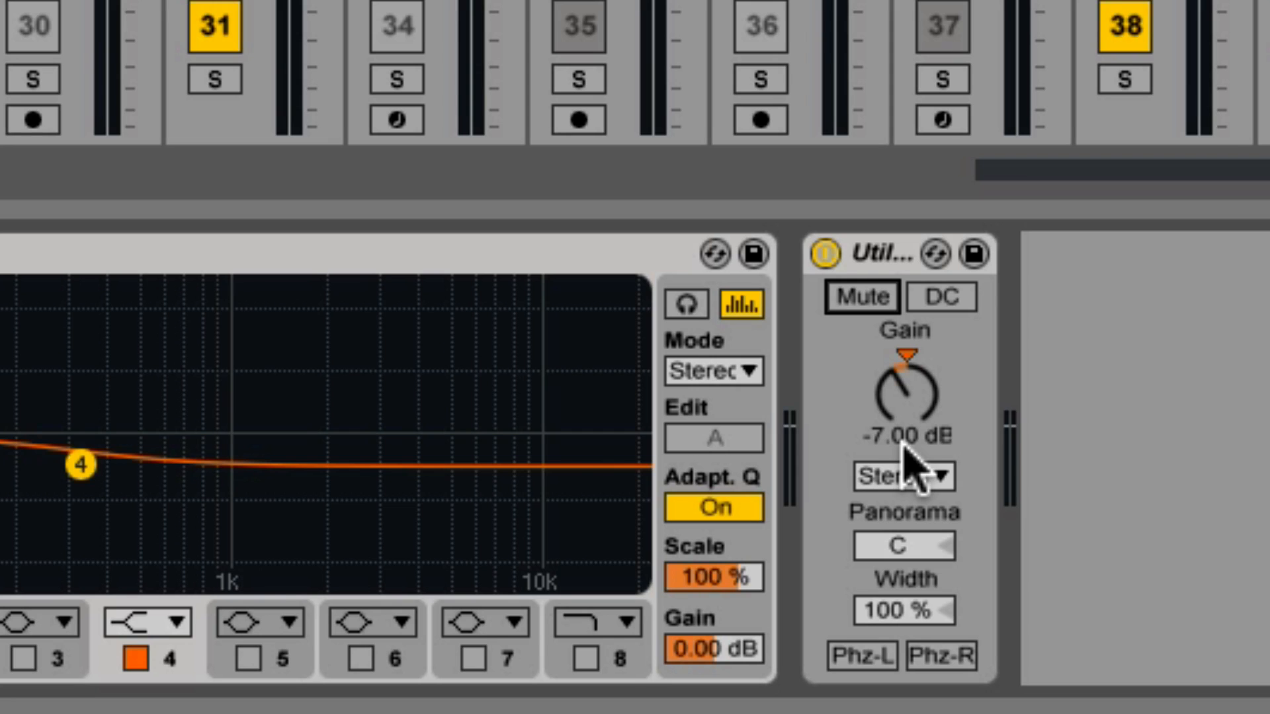
# Step: Try adjusting the Utility's gain, restore it to -7.00 dB, and open its channel mode choices
pyautogui.press('space')
pyautogui.moveTo(893, 406)
pyautogui.mouseDown()
pyautogui.moveTo(893, 438)
pyautogui.moveTo(893, 350)
pyautogui.moveTo(894, 404)
pyautogui.moveTo(897, 365)
pyautogui.moveTo(900, 384)
pyautogui.mouseUp()
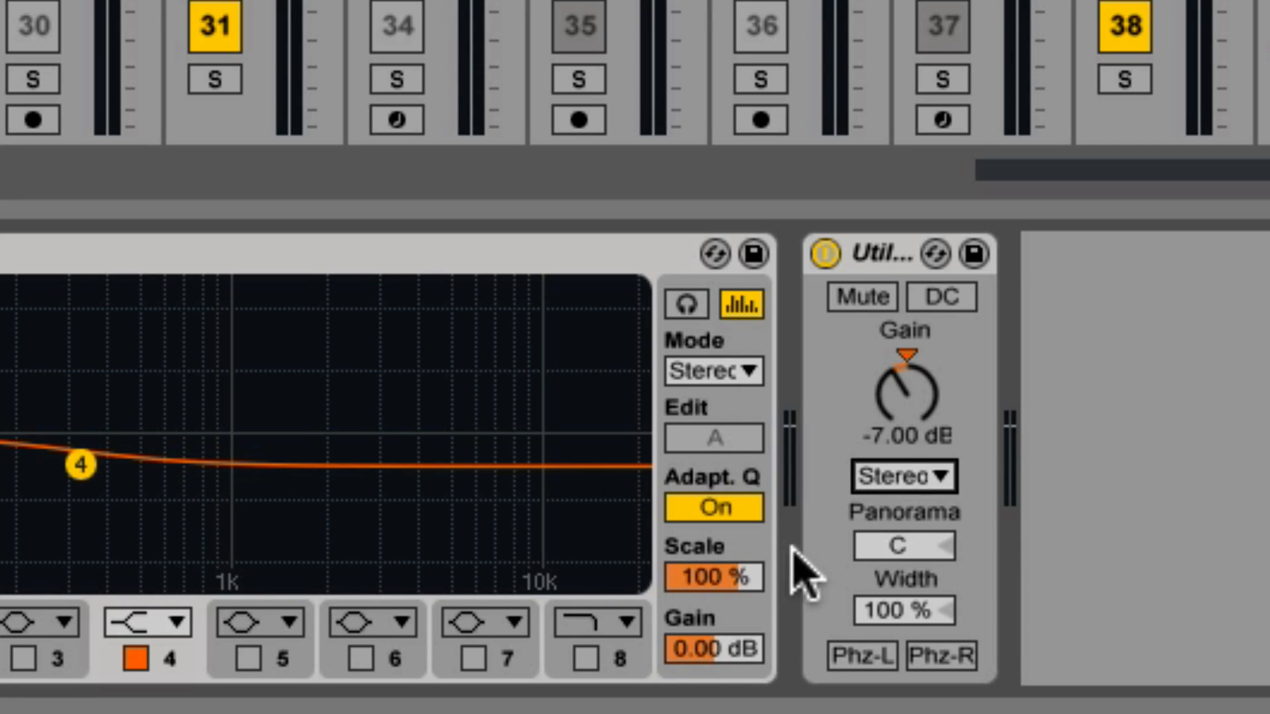
pyautogui.click(883, 477)
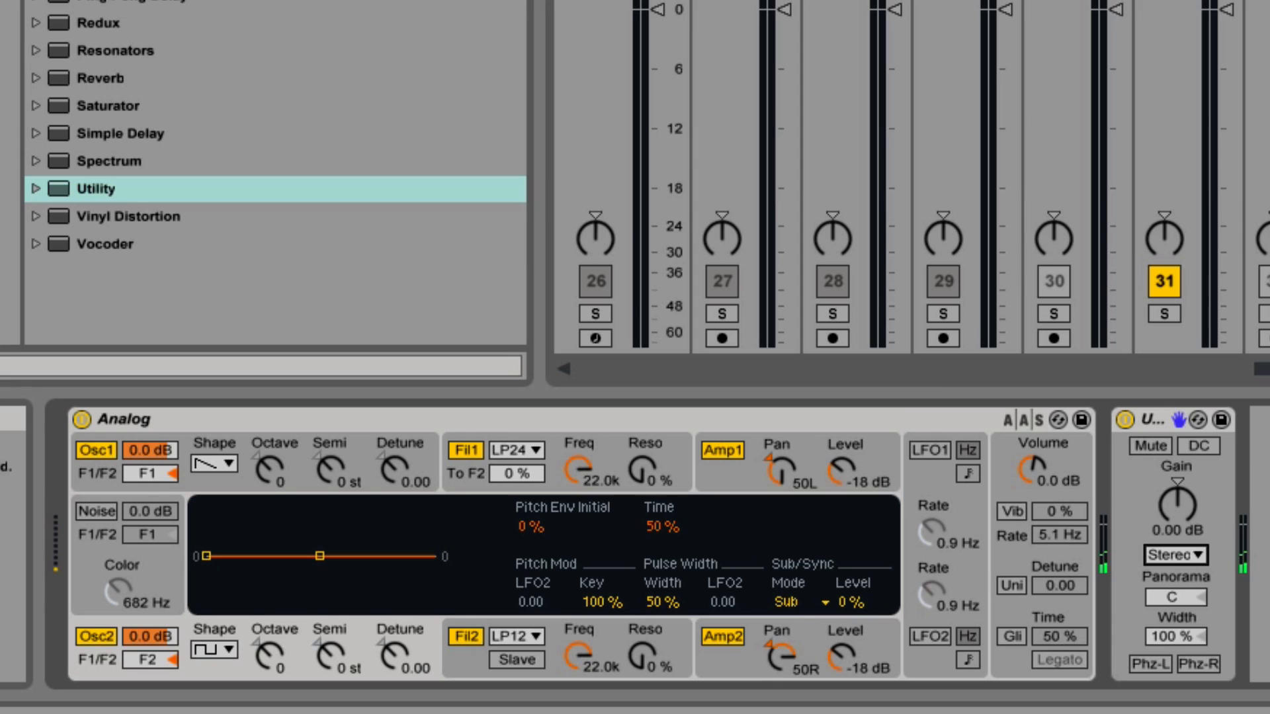
# Step: Audition the Left and Right channel modes of the Utility after Analog, returning it to Stereo
pyautogui.click(1175, 555)
pyautogui.click(1177, 576)
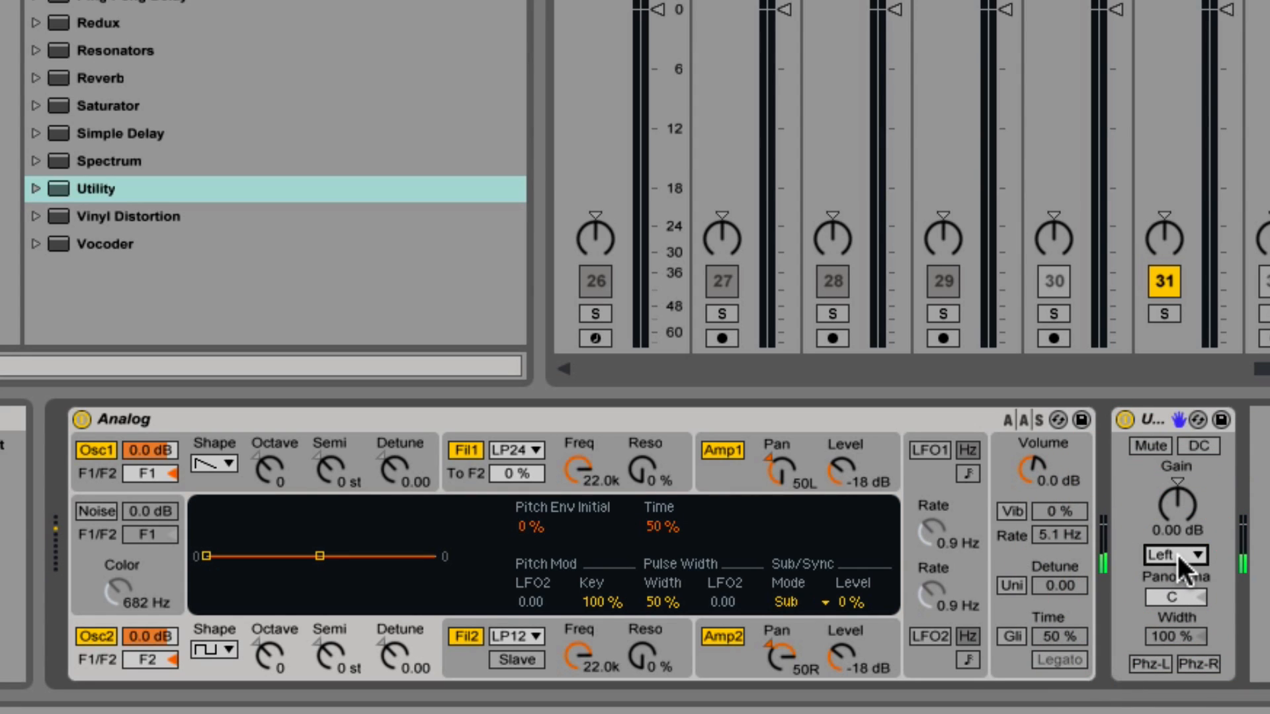
pyautogui.click(1177, 554)
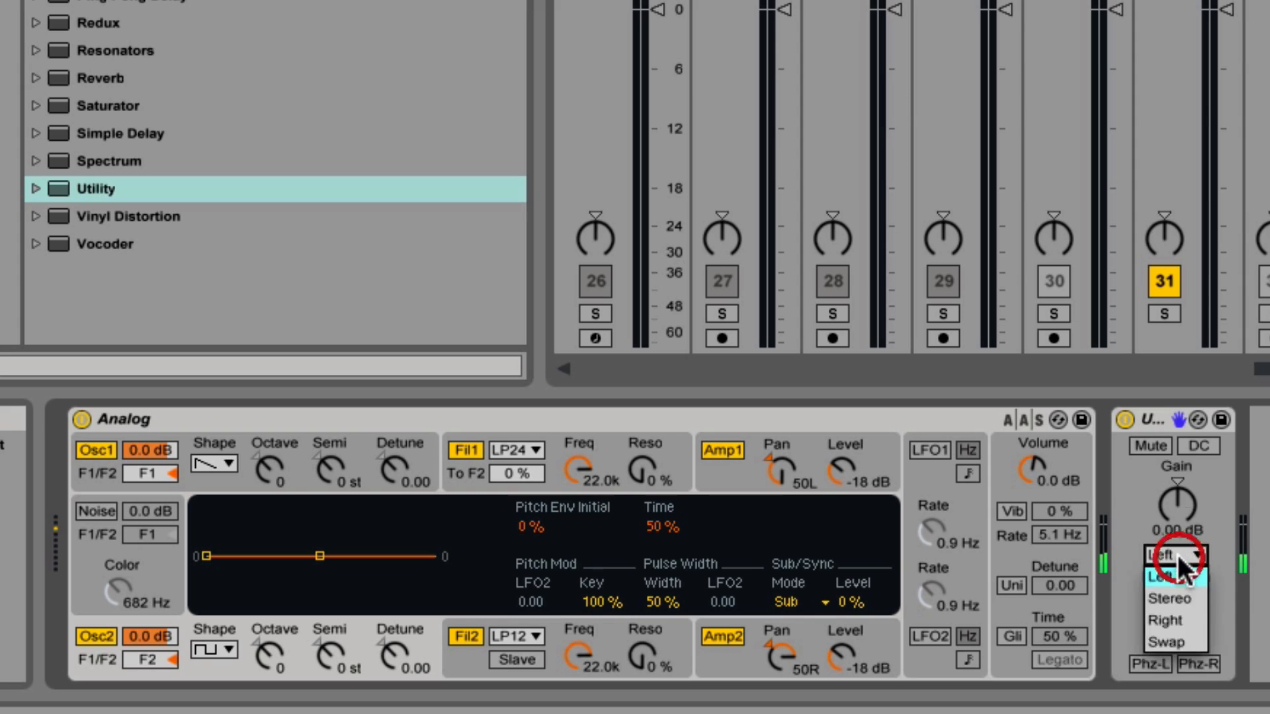
pyautogui.click(1174, 620)
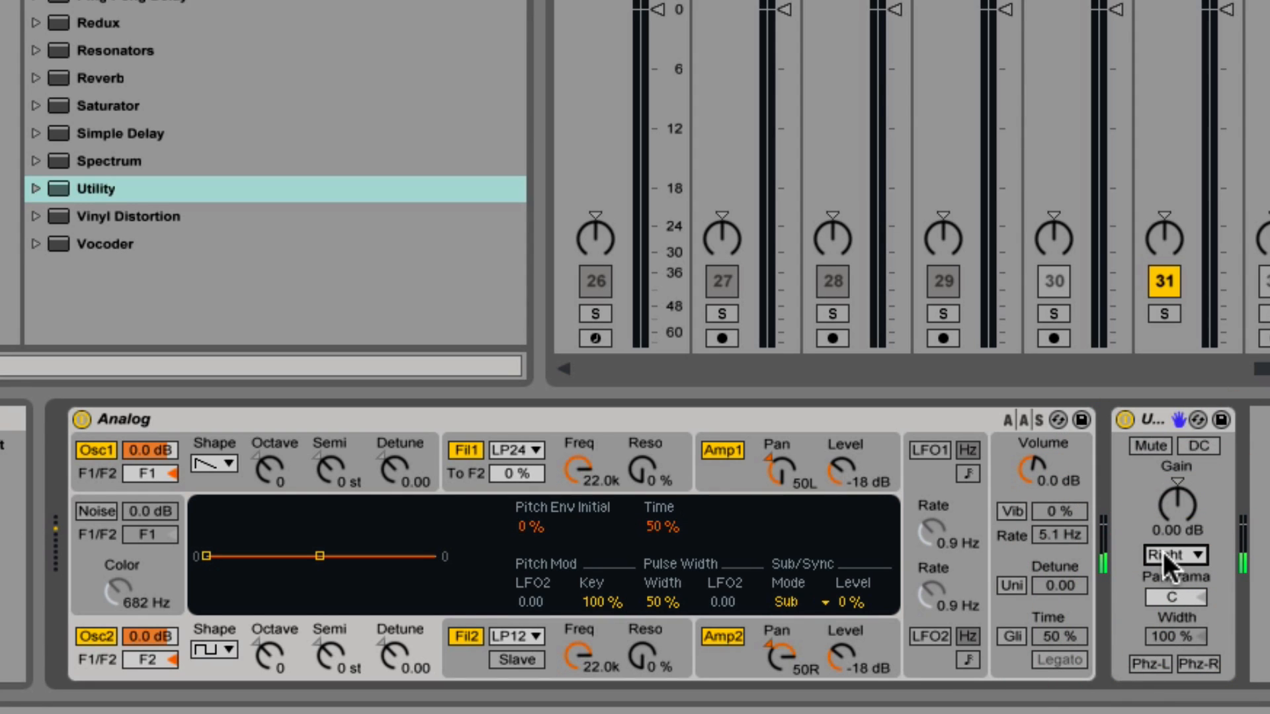
pyautogui.click(1164, 553)
pyautogui.click(1163, 590)
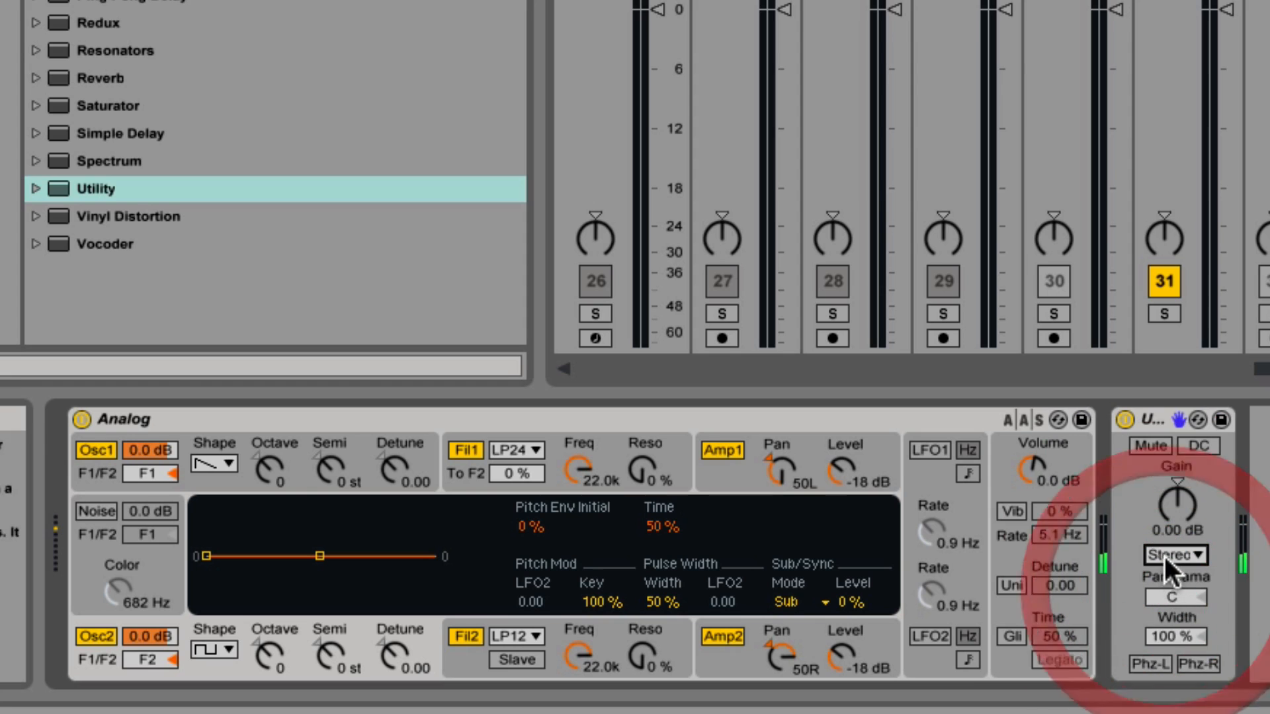
# Step: Compare the Left and Right channel modes again and set the Utility after Analog to Swap
pyautogui.click(1164, 556)
pyautogui.click(1167, 576)
pyautogui.click(1175, 556)
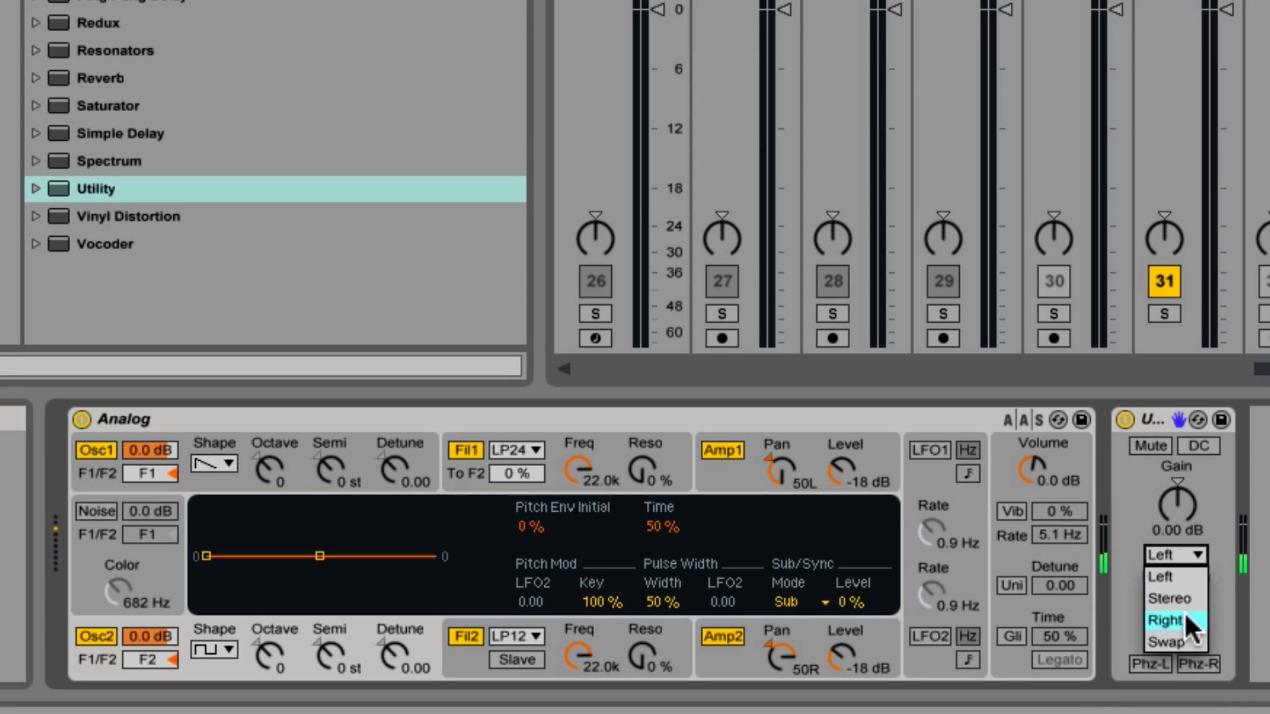
pyautogui.click(1174, 621)
pyautogui.click(1181, 555)
pyautogui.click(1180, 636)
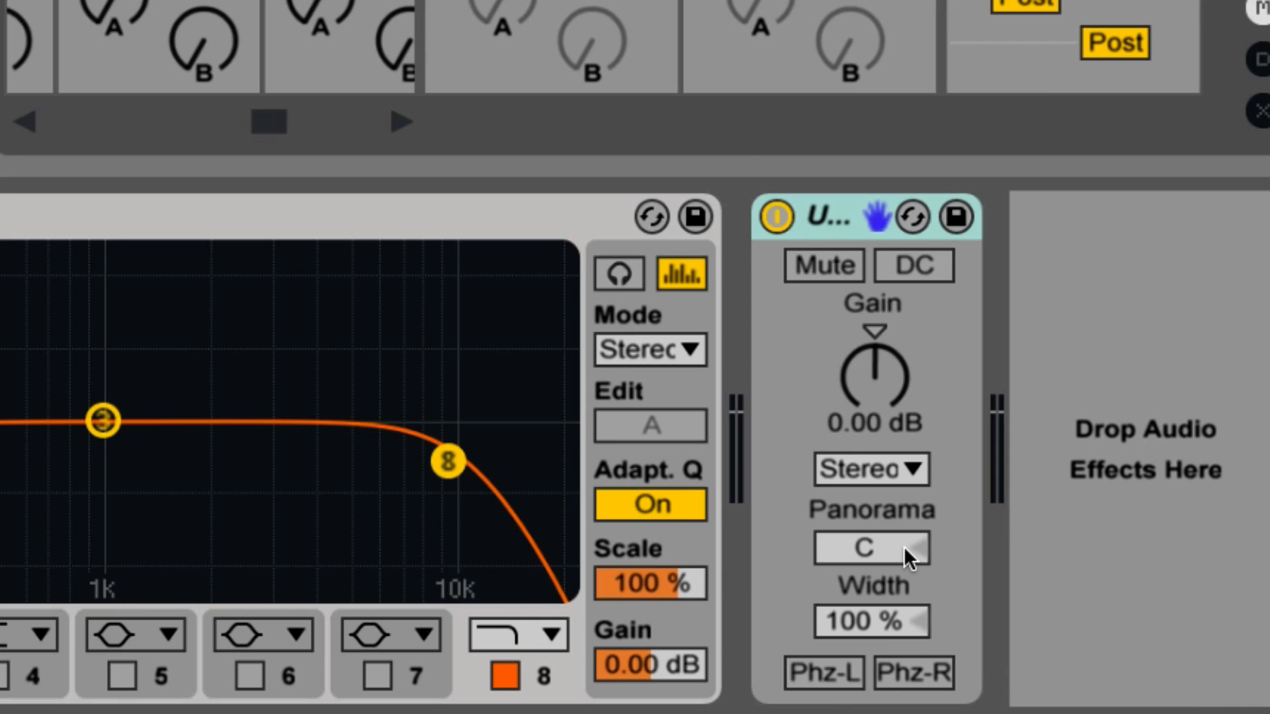
# Step: Play the track, shift the Utility's panorama to 5L and reset it to center
pyautogui.press('space')
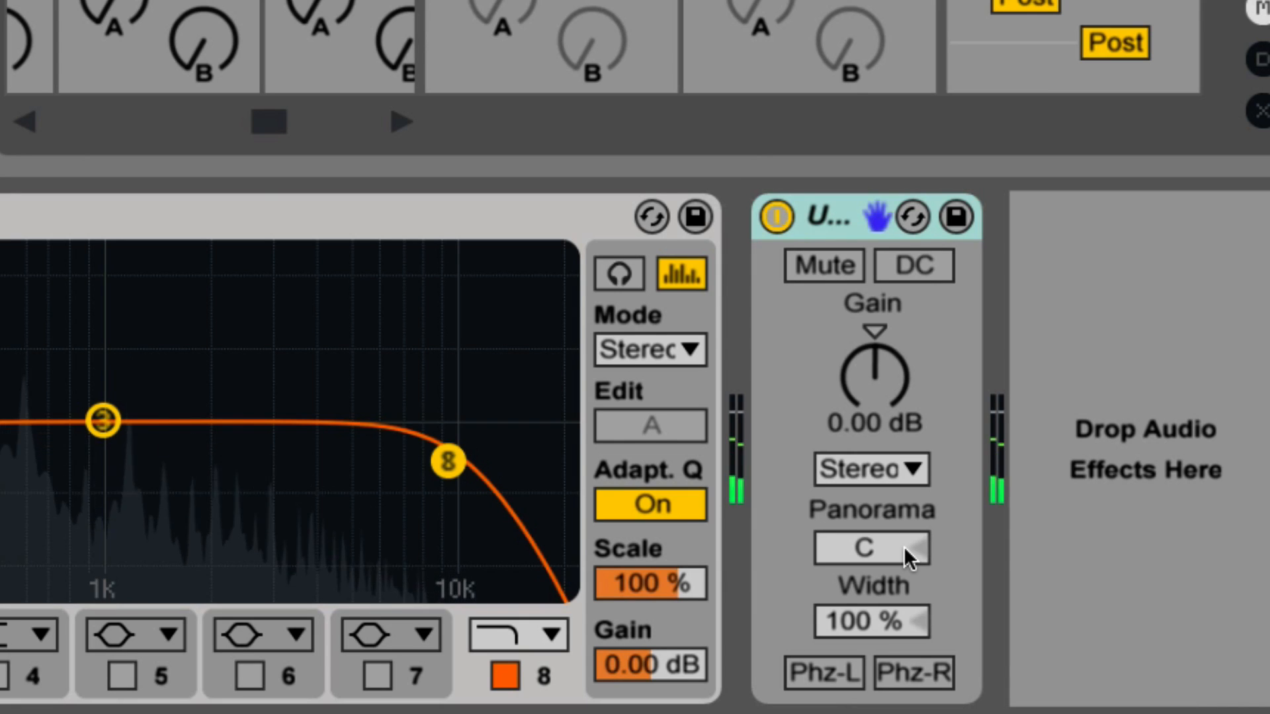
pyautogui.moveTo(903, 547)
pyautogui.mouseDown()
pyautogui.moveTo(903, 584)
pyautogui.moveTo(903, 518)
pyautogui.moveTo(896, 549)
pyautogui.mouseUp()
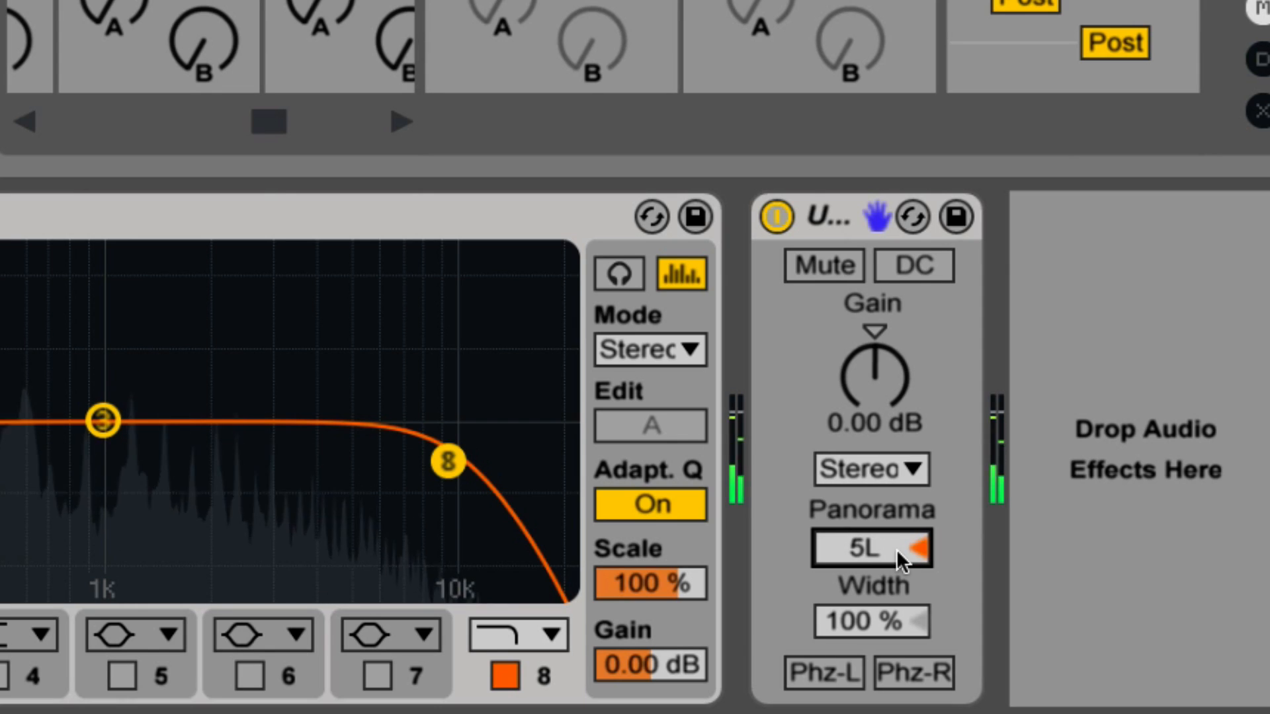
pyautogui.press('Delete')
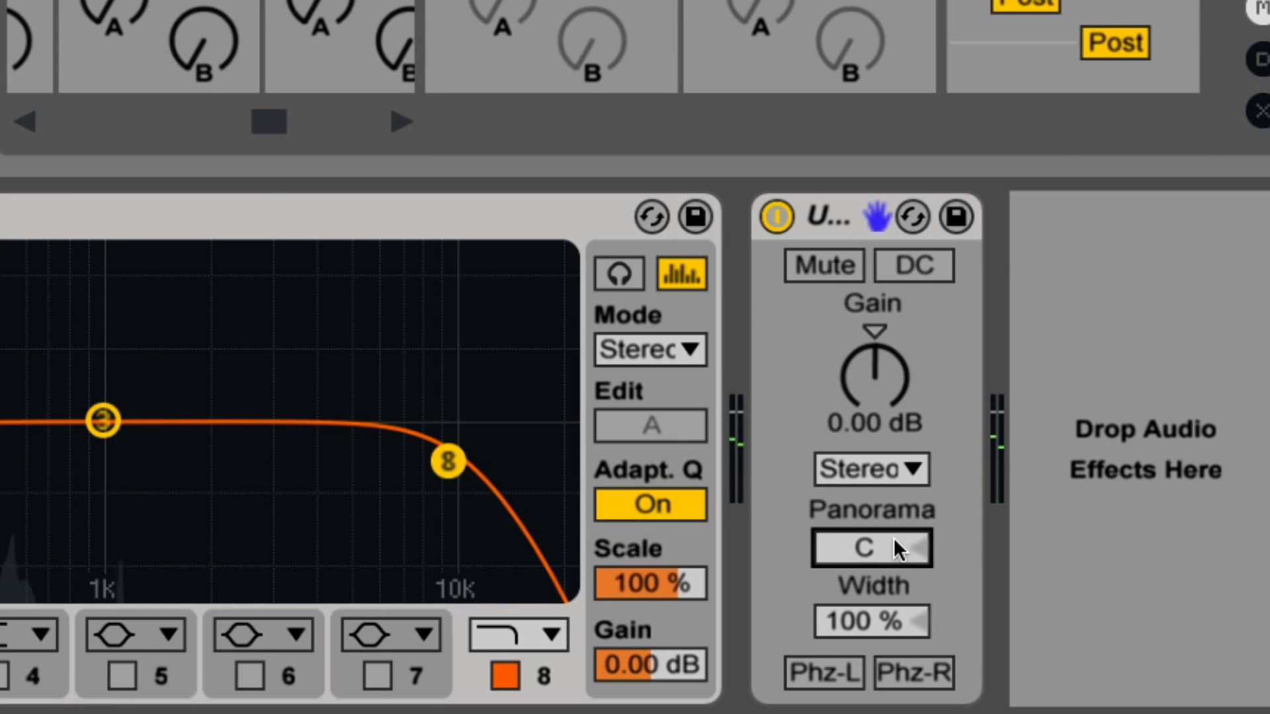
# Step: Raise the Utility's stereo width to 200 % and restore it to 100 %
pyautogui.moveTo(870, 623)
pyautogui.mouseDown()
pyautogui.moveTo(869, 662)
pyautogui.moveTo(872, 616)
pyautogui.mouseUp()
pyautogui.moveTo(872, 616); pyautogui.dragTo(872, 605)
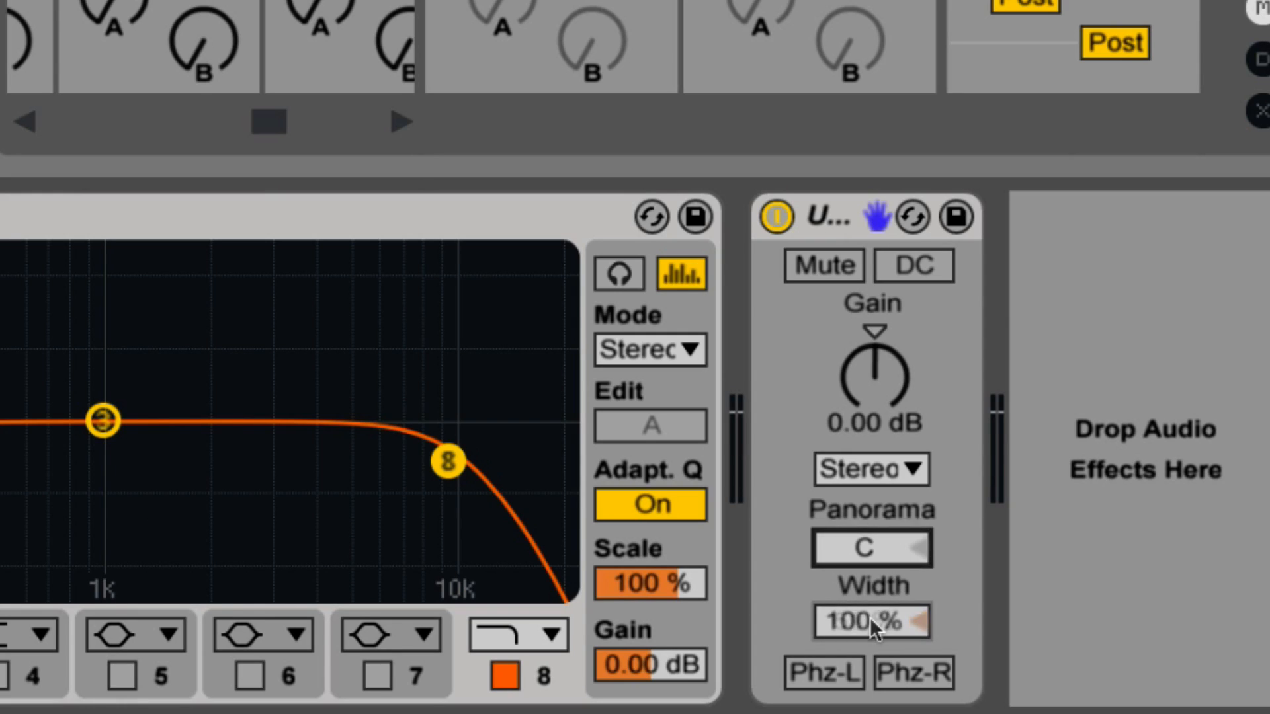
pyautogui.moveTo(873, 625); pyautogui.dragTo(869, 579)
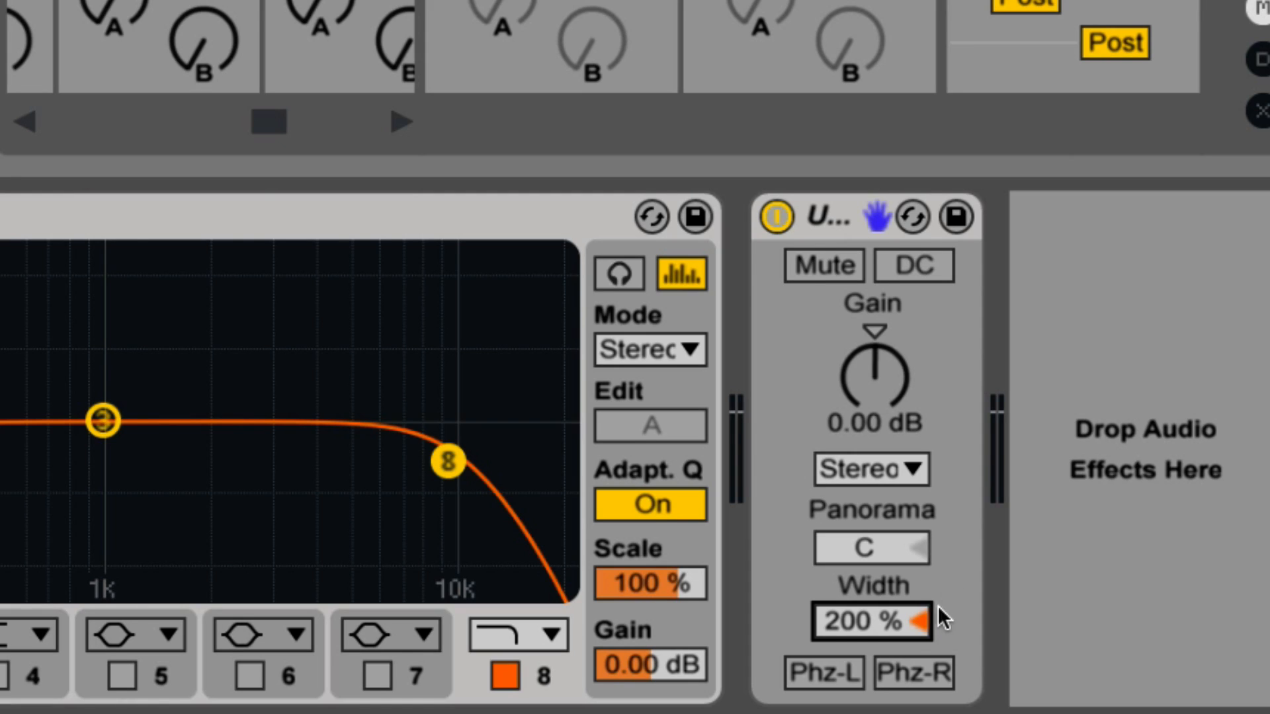
pyautogui.doubleClick(906, 623)
pyautogui.write('100')
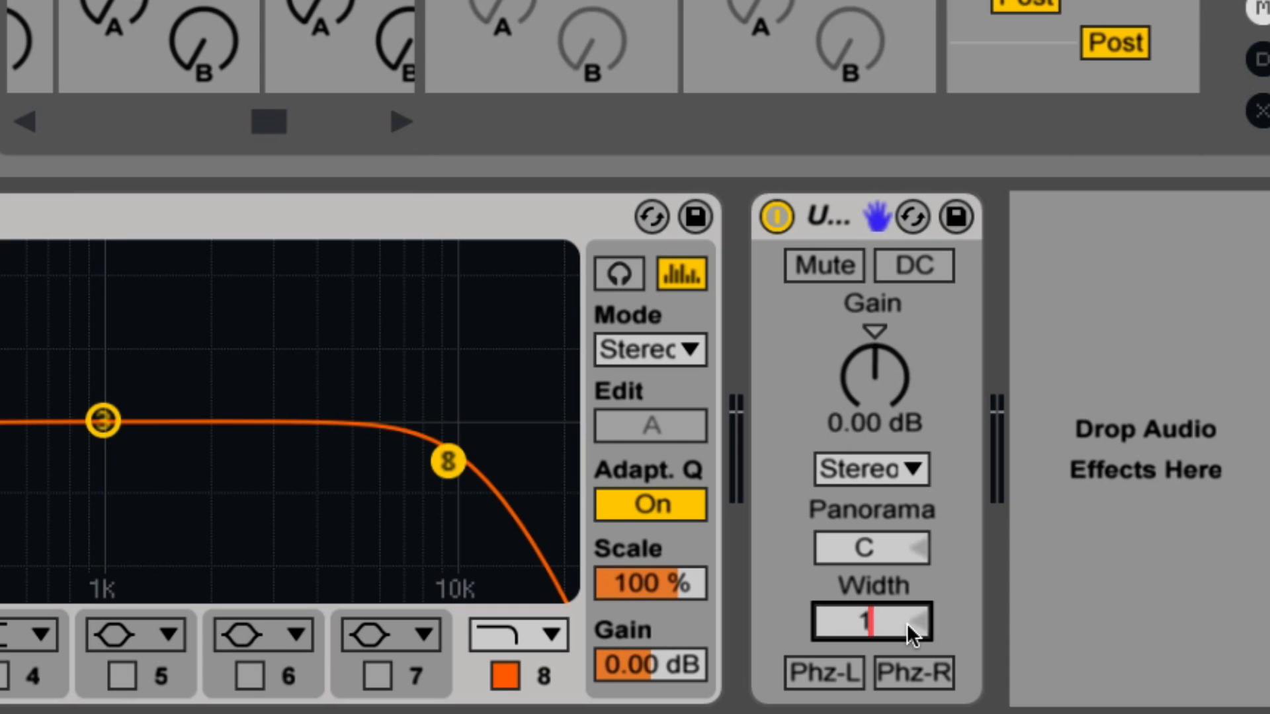
pyautogui.press('Return')
# Step: Audition the Utility's width at 0 % and 200 % during playback, set it back to 100 %, and stop playback
pyautogui.moveTo(888, 615); pyautogui.dragTo(888, 687)
pyautogui.press('space')
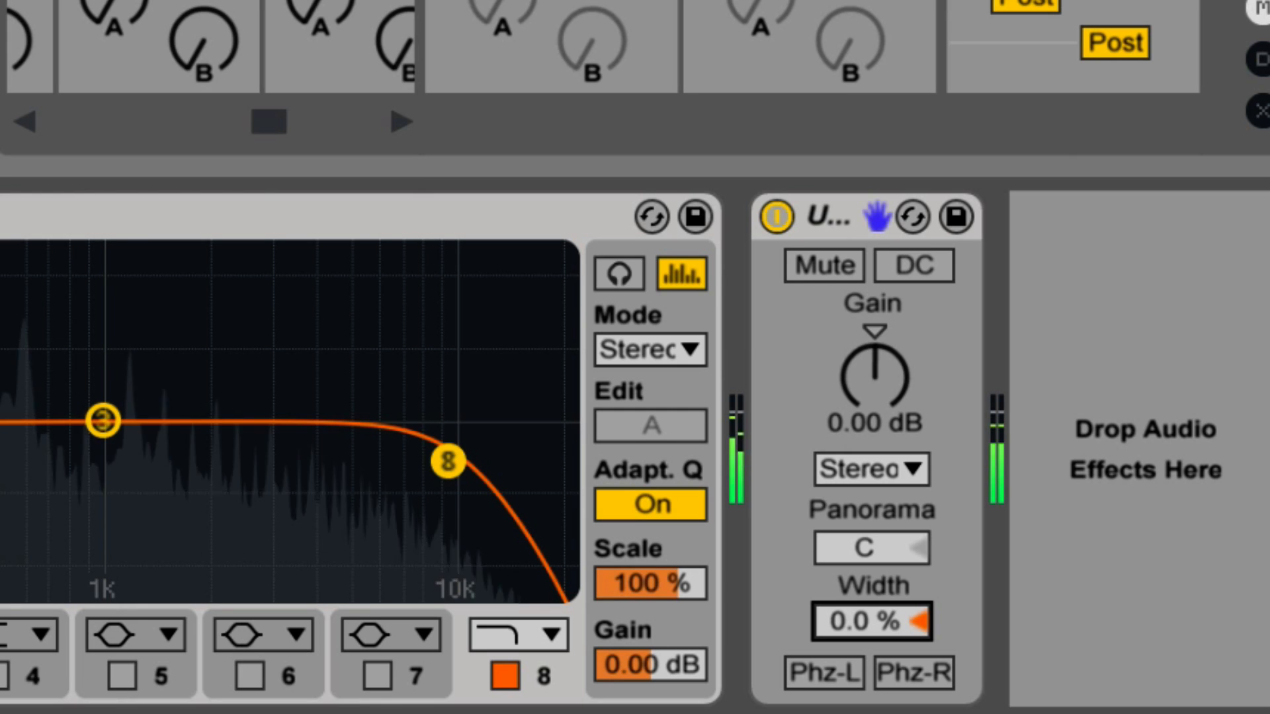
pyautogui.moveTo(900, 625); pyautogui.dragTo(900, 493)
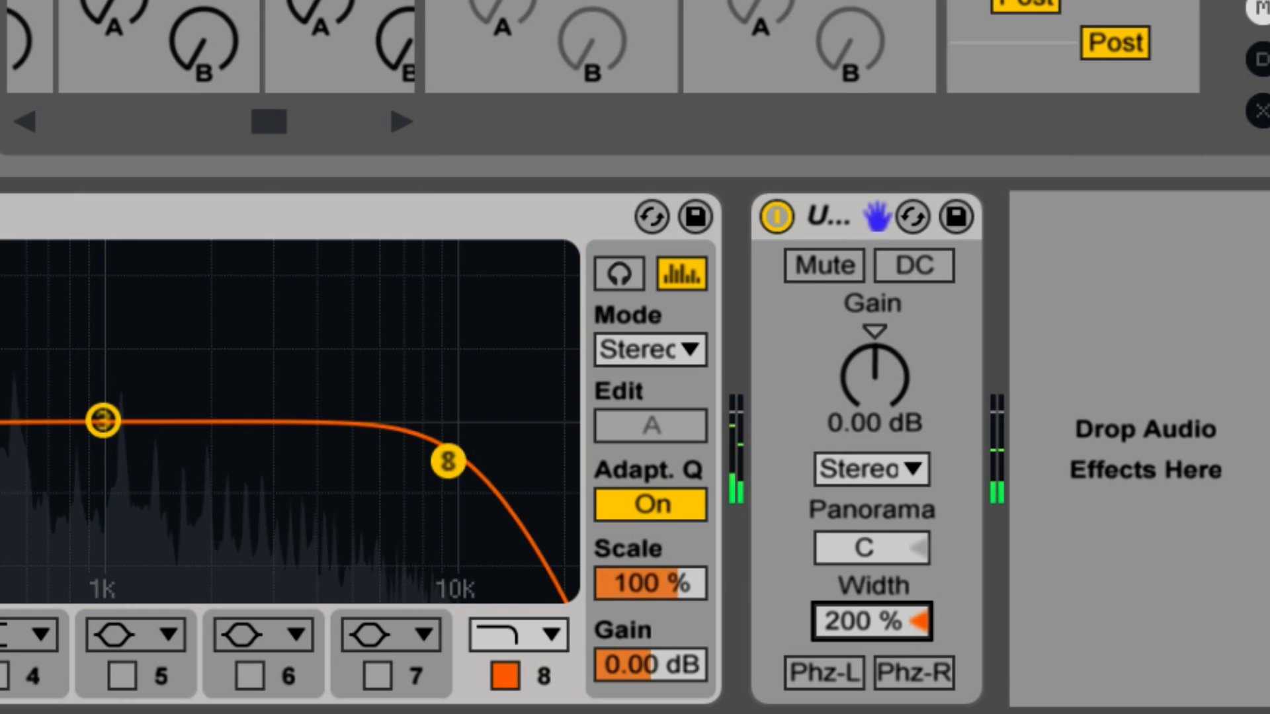
pyautogui.moveTo(889, 626); pyautogui.dragTo(888, 689)
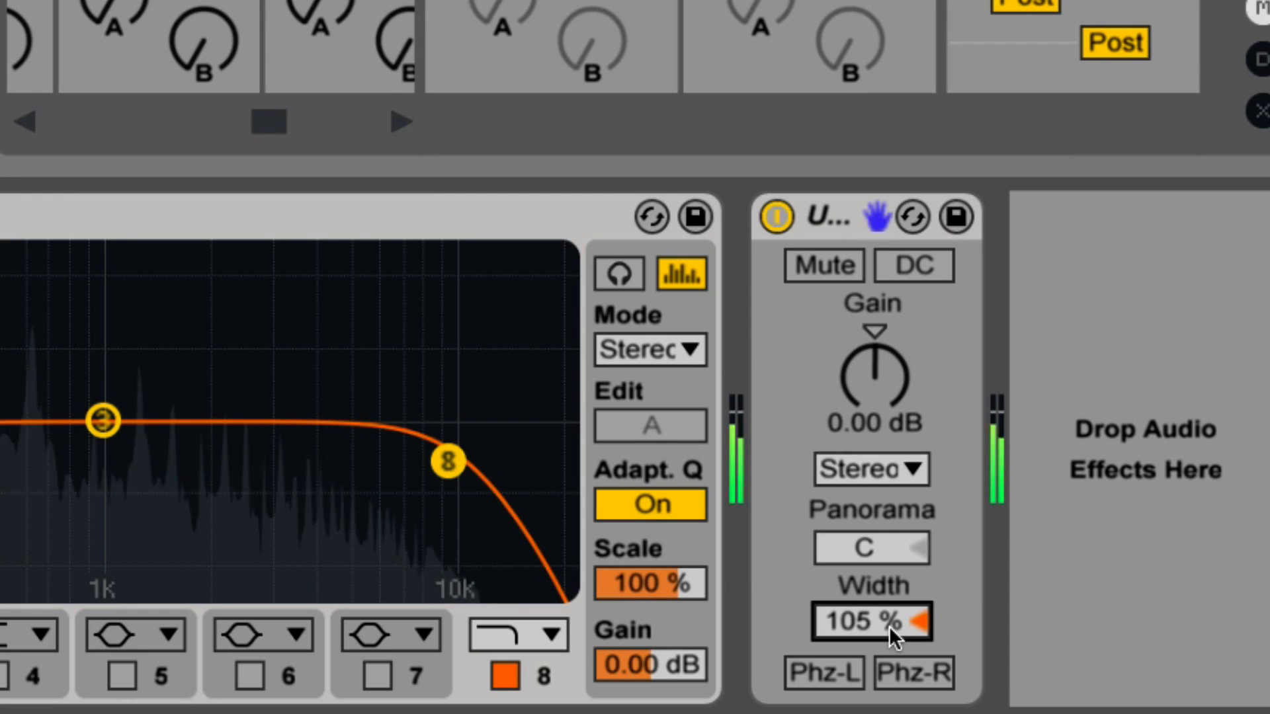
pyautogui.write('100')
pyautogui.press('Return')
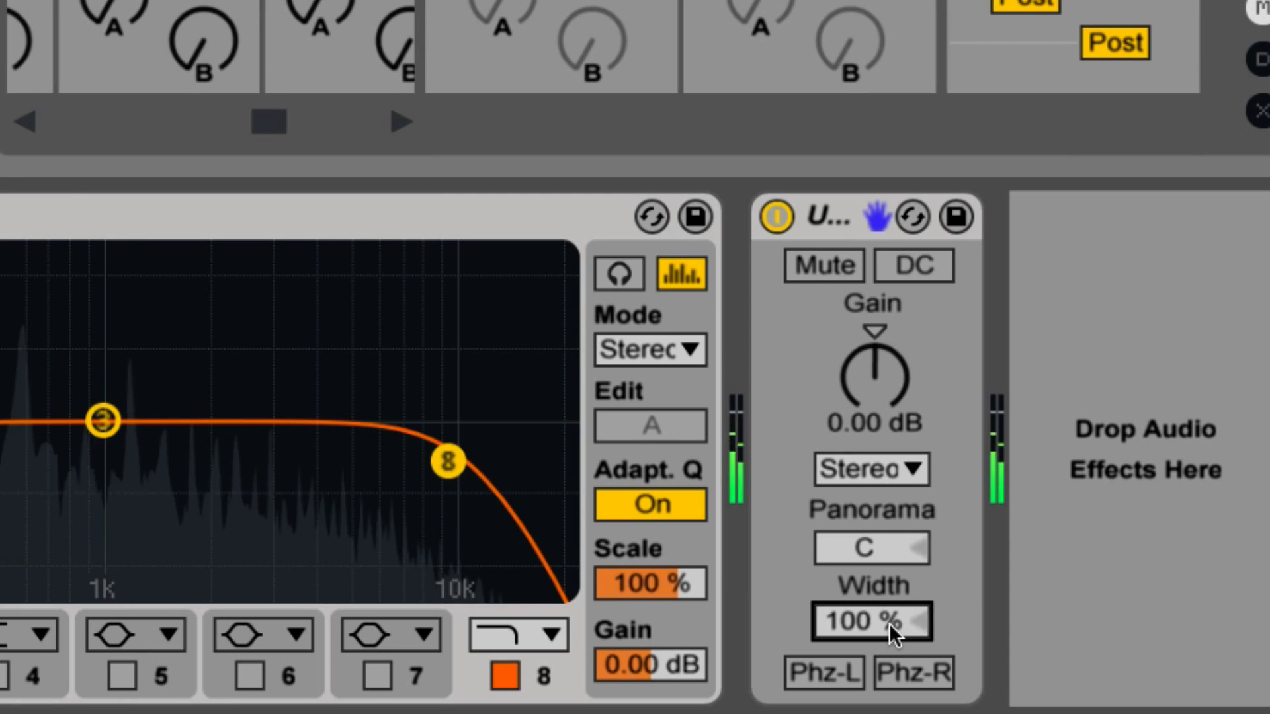
pyautogui.press('space')
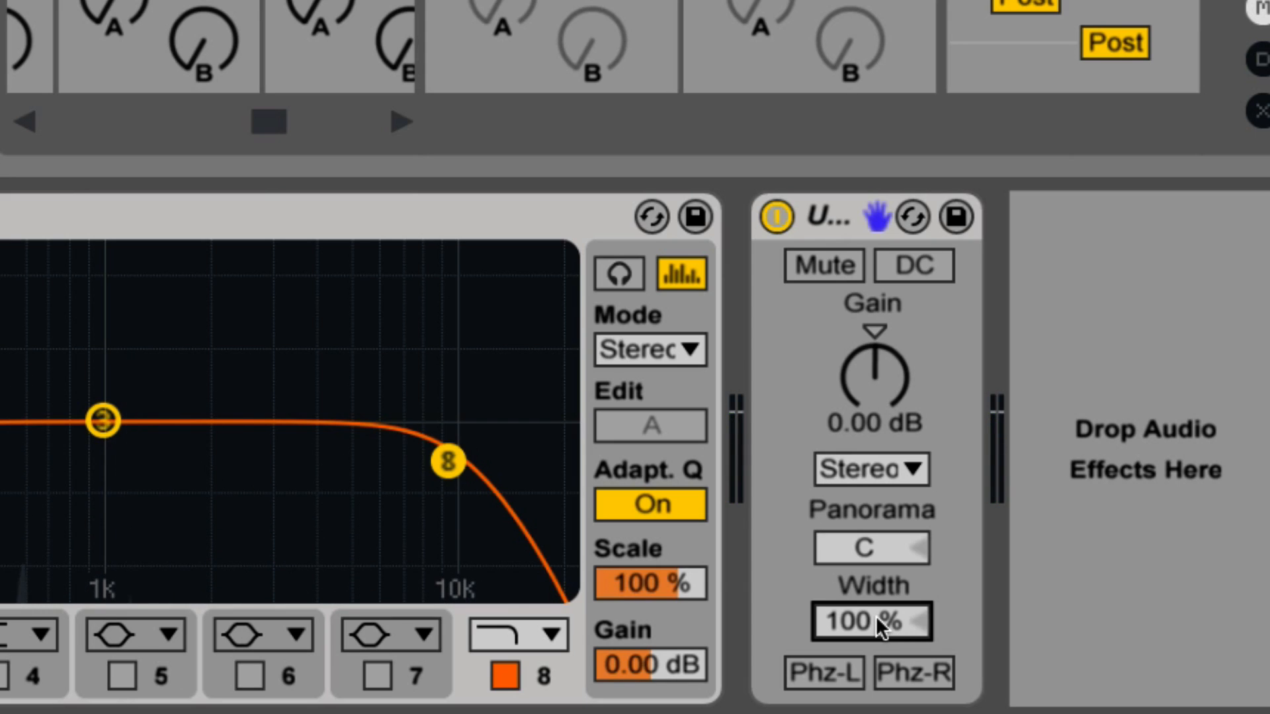
# Step: Toggle the Utility's left and right phase inversion on and back off for each channel
pyautogui.click(835, 675)
pyautogui.click(837, 674)
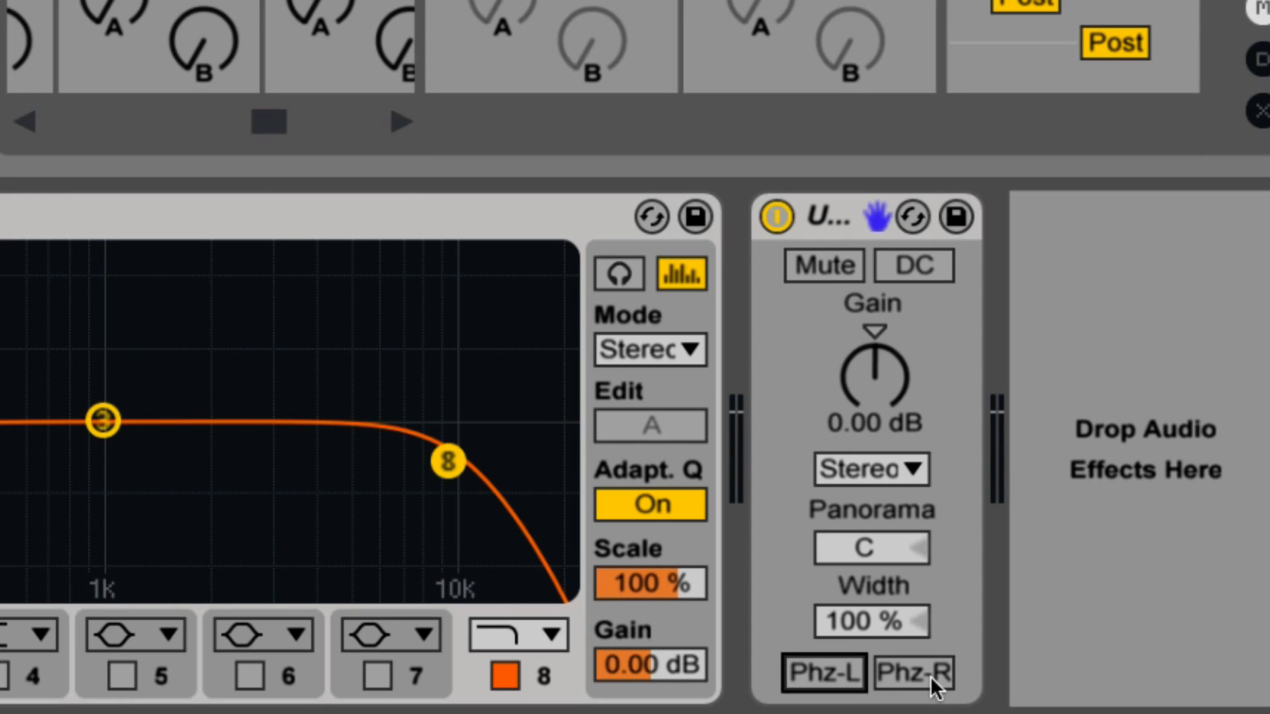
pyautogui.click(929, 676)
pyautogui.click(930, 676)
pyautogui.click(843, 679)
pyautogui.click(843, 680)
pyautogui.doubleClick(927, 679)
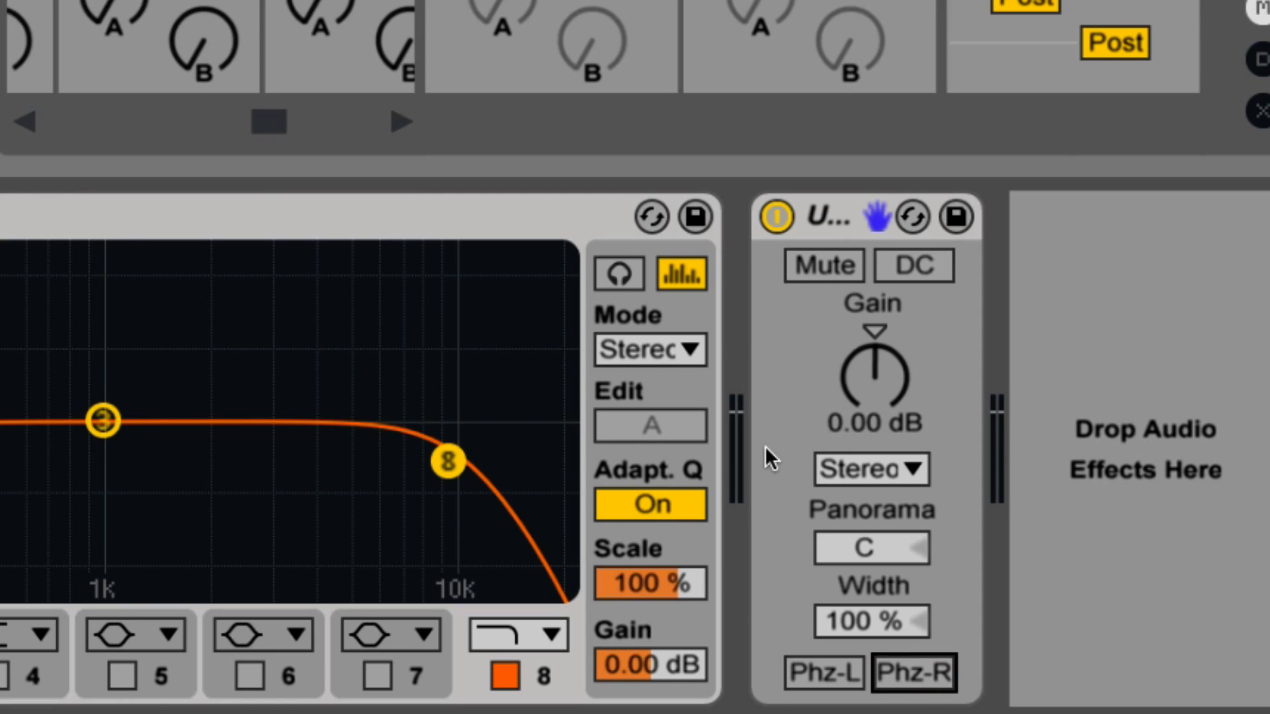